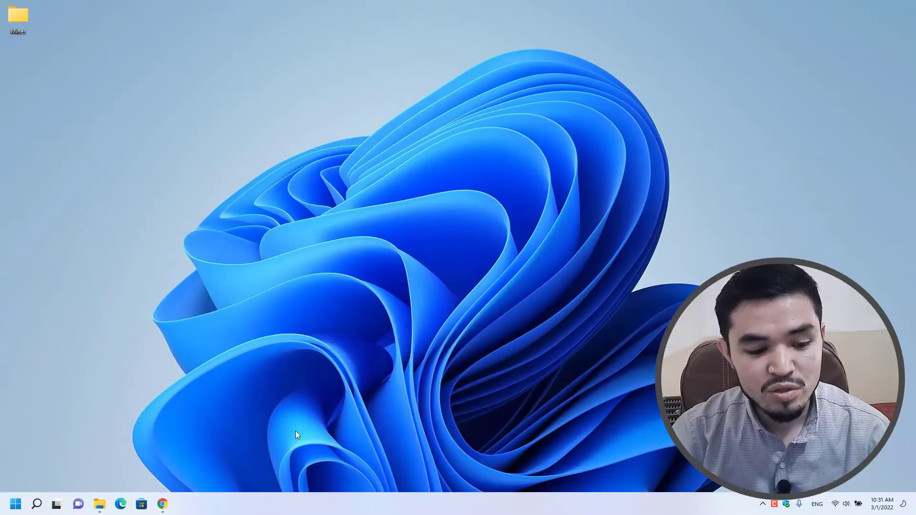
# Bring Chrome back and switch to the unMineable coins page to browse to Yearn.finance
pyautogui.click(171, 501)
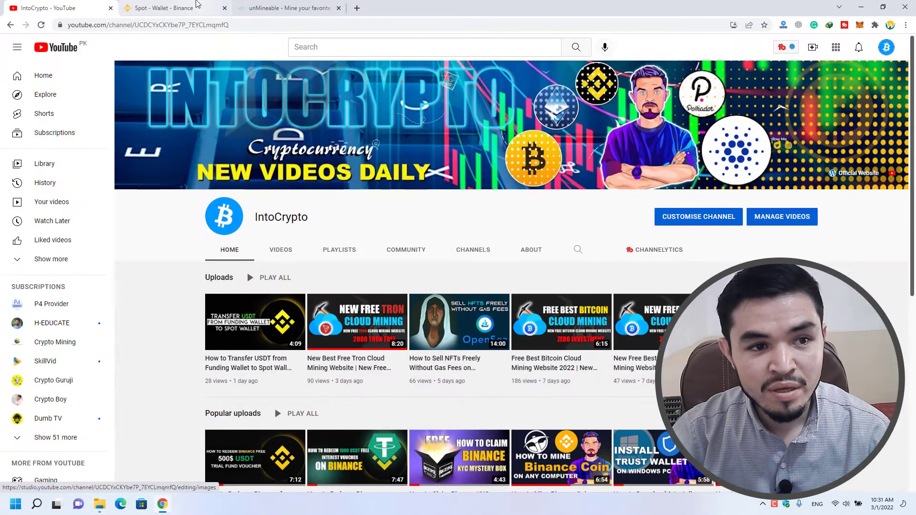
pyautogui.click(255, 10)
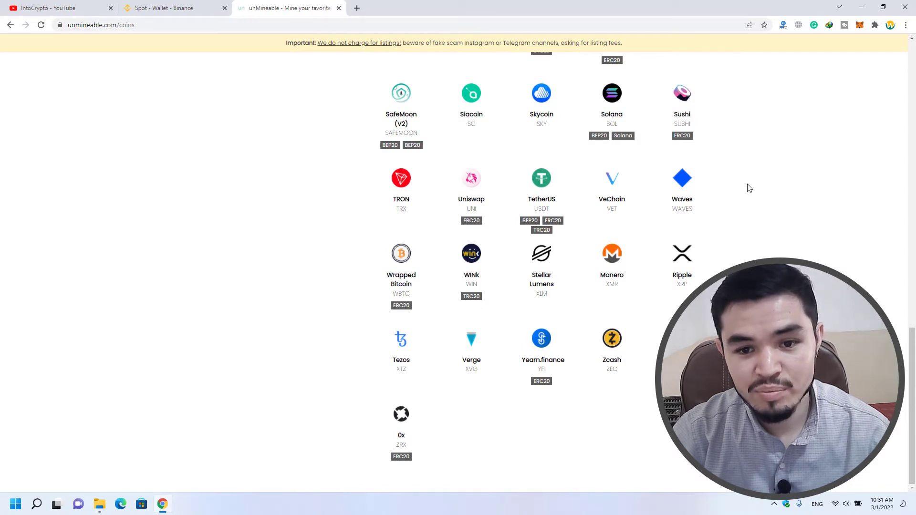
pyautogui.scroll(1, 569, 354)
pyautogui.scroll(-1, 539, 341)
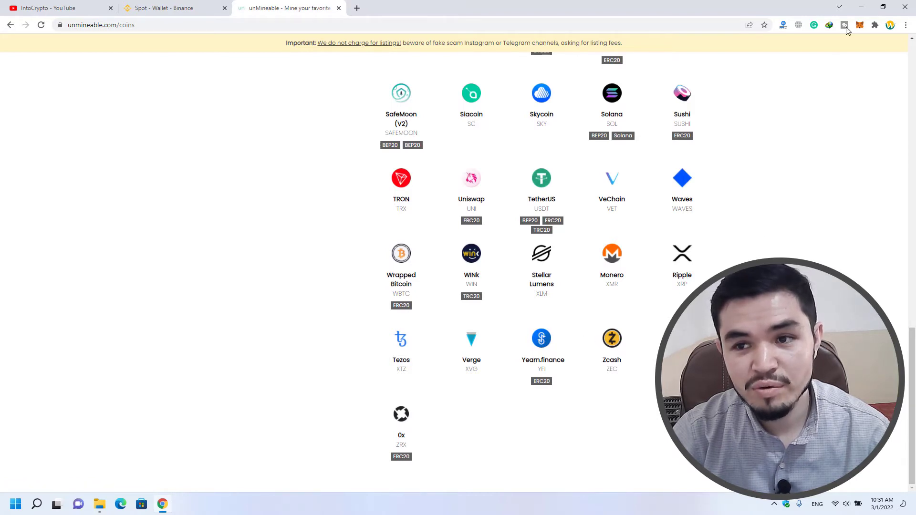
# Minimize the browser and create a new desktop folder named 'Yearn Finance'
pyautogui.click(860, 7)
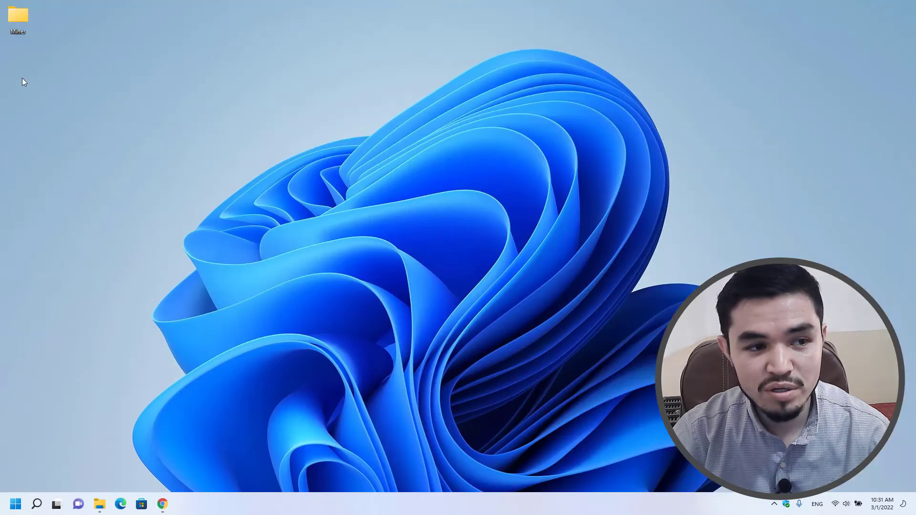
pyautogui.rightClick(16, 59)
pyautogui.moveTo(45, 135)
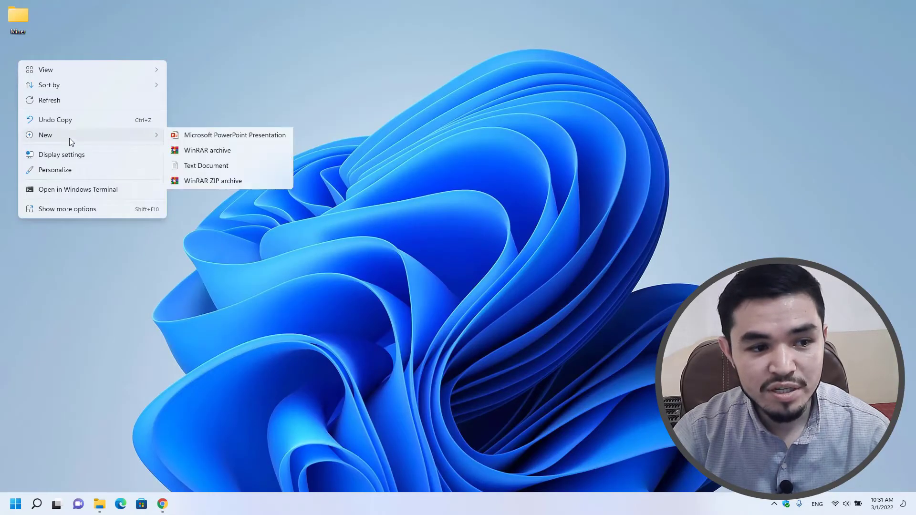
pyautogui.click(191, 134)
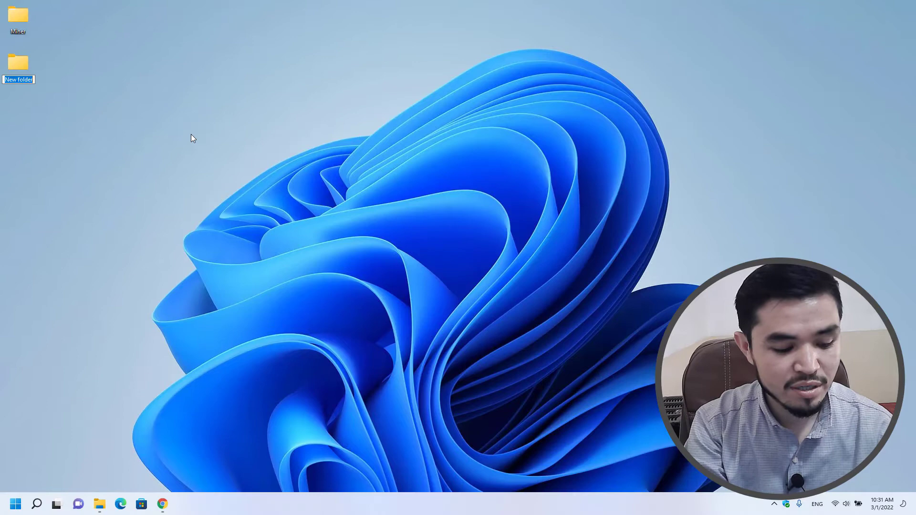
pyautogui.write('Yearn Finan')
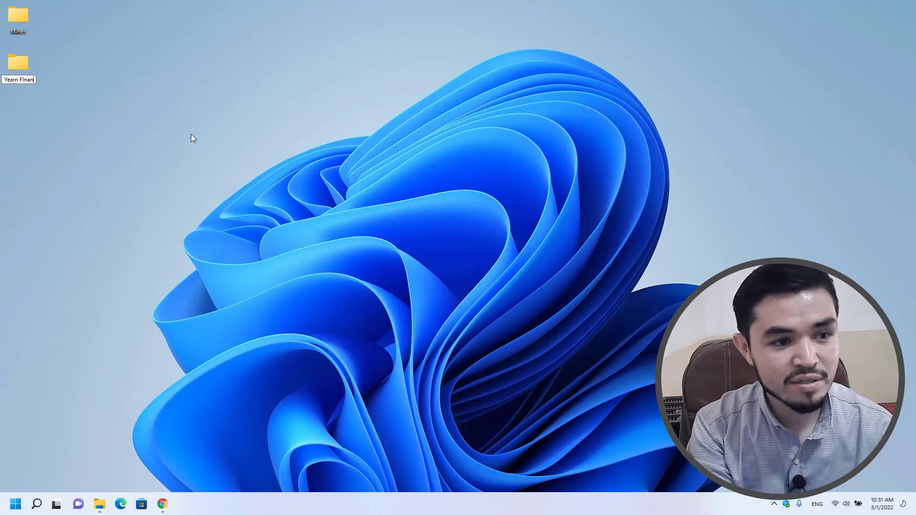
pyautogui.write('ce')
pyautogui.press('Return')
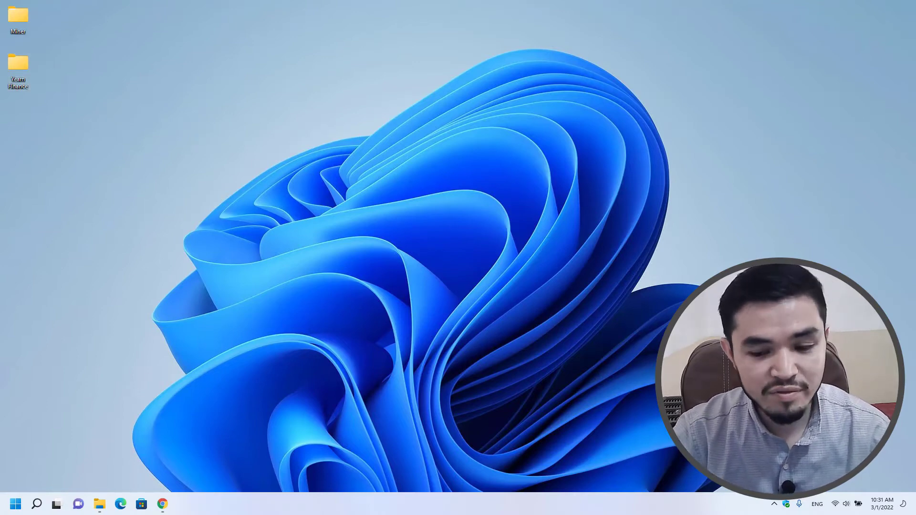
# Open the Defender exclusions list under Virus & threat protection settings in Windows Security
pyautogui.click(785, 505)
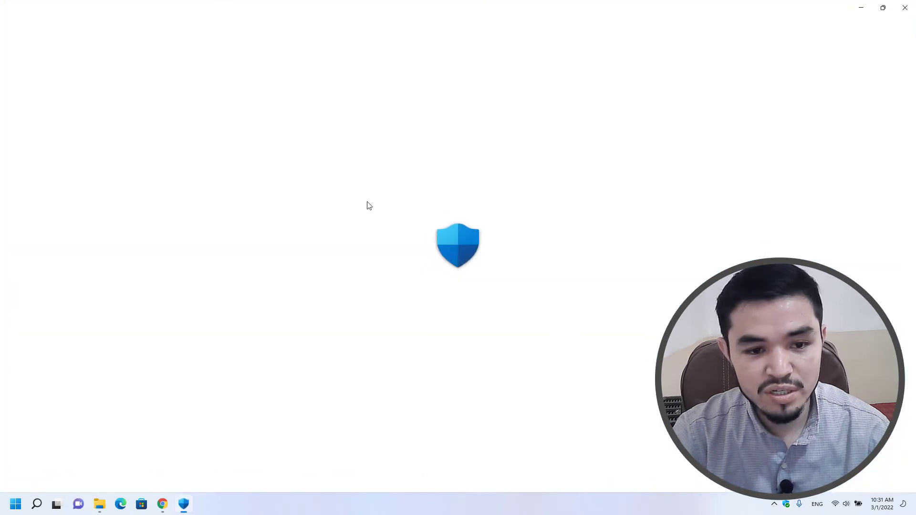
pyautogui.click(247, 163)
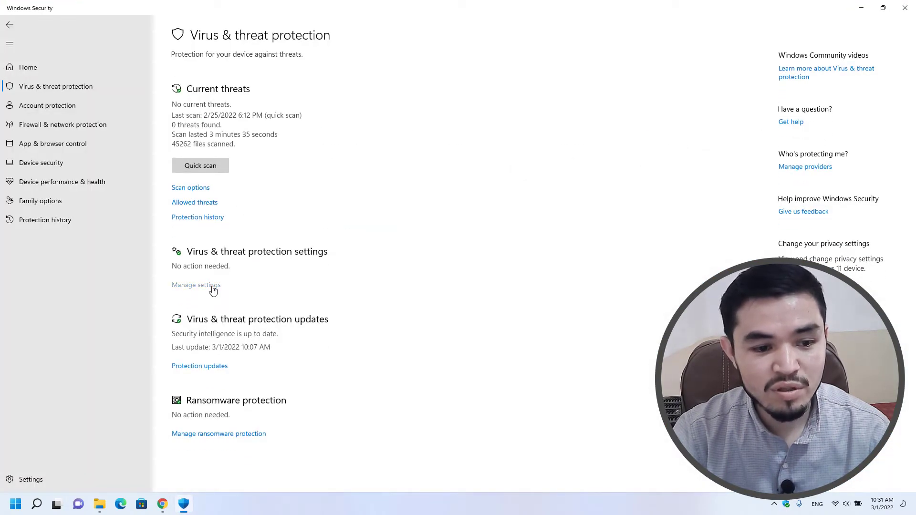
pyautogui.click(196, 285)
pyautogui.scroll(-3, 213, 322)
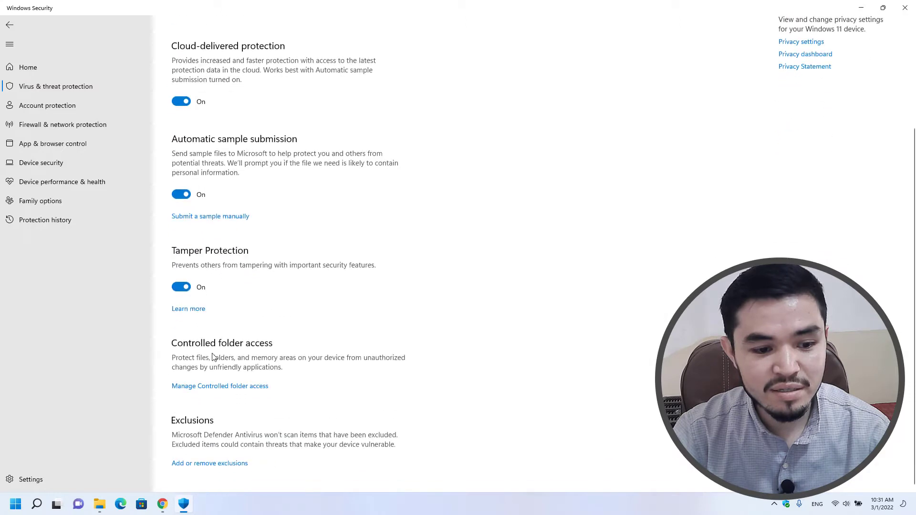
pyautogui.scroll(2, 235, 467)
pyautogui.scroll(-2, 235, 467)
pyautogui.click(229, 462)
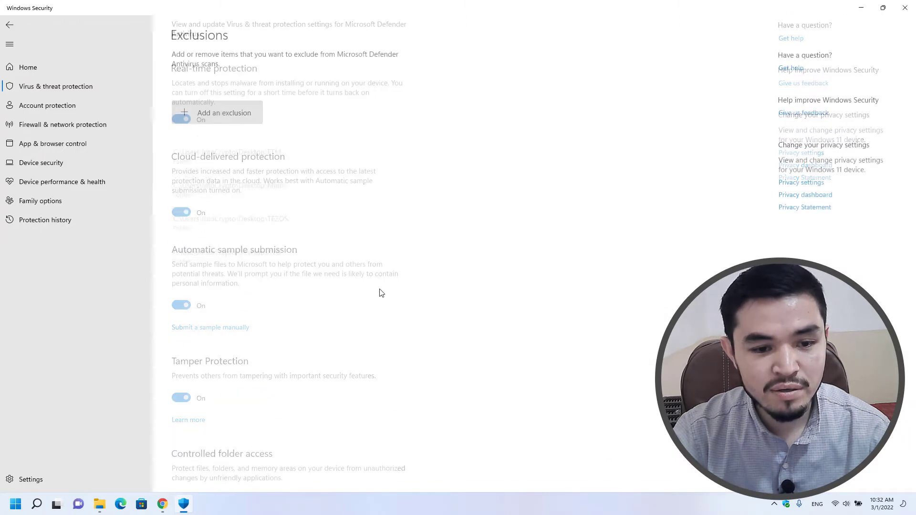
# Add Desktop\Yearn Finance as a folder exclusion, then close Windows Security
pyautogui.click(222, 113)
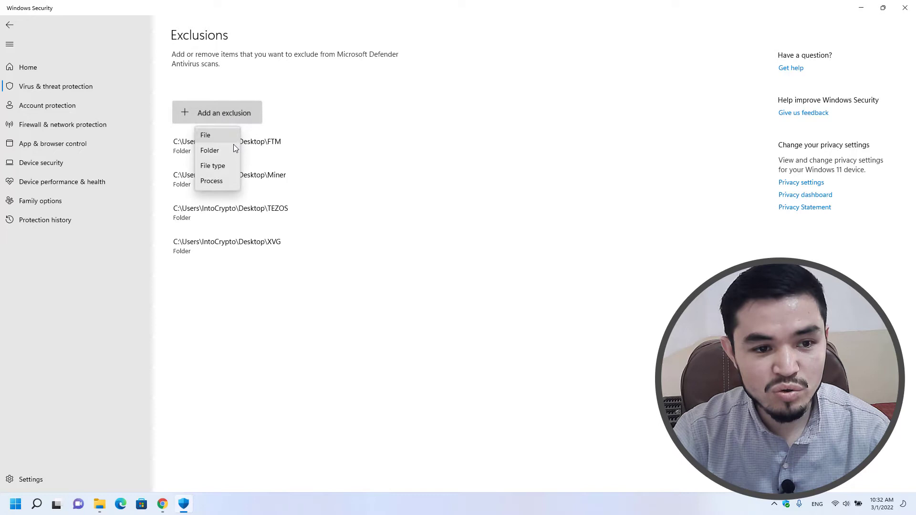
pyautogui.click(230, 150)
pyautogui.click(41, 64)
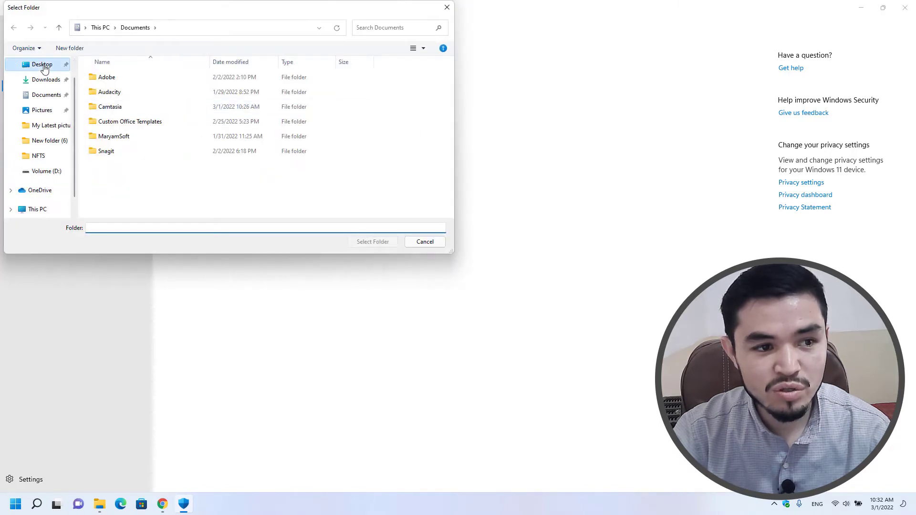
pyautogui.doubleClick(154, 84)
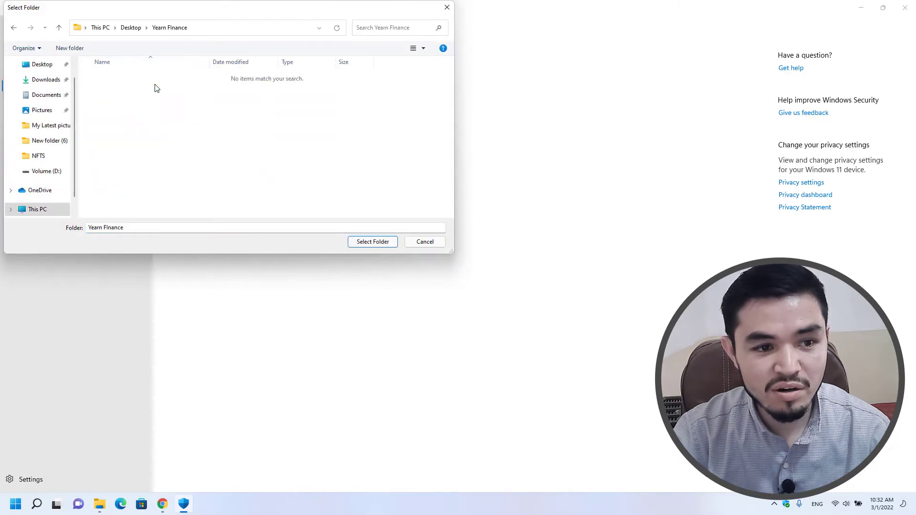
pyautogui.click(373, 242)
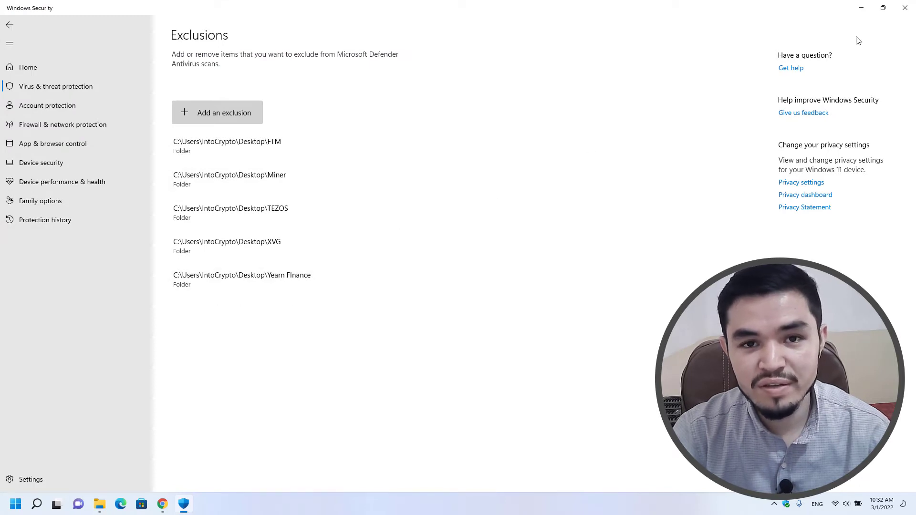
pyautogui.click(907, 9)
# On unMineable's download page, send the mfi miner download to IDM
pyautogui.click(162, 504)
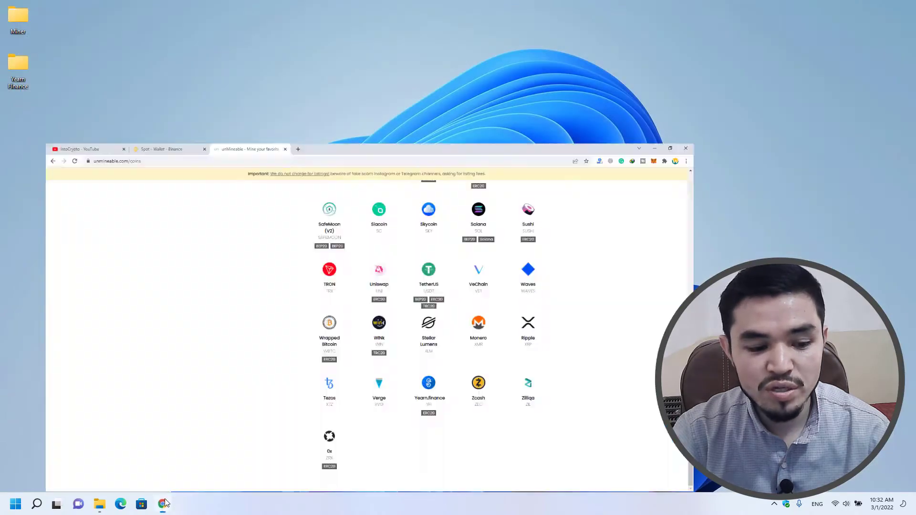
pyautogui.scroll(5, 374, 206)
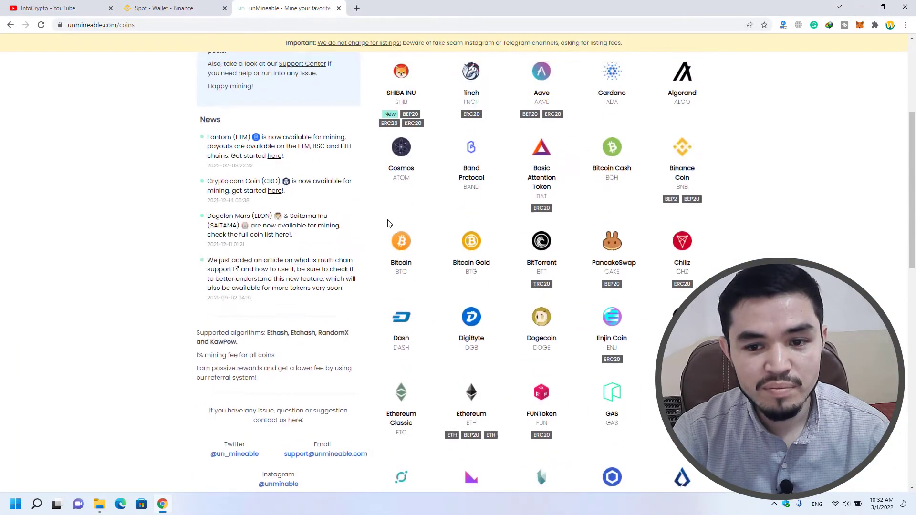
pyautogui.scroll(3, 389, 221)
pyautogui.click(325, 120)
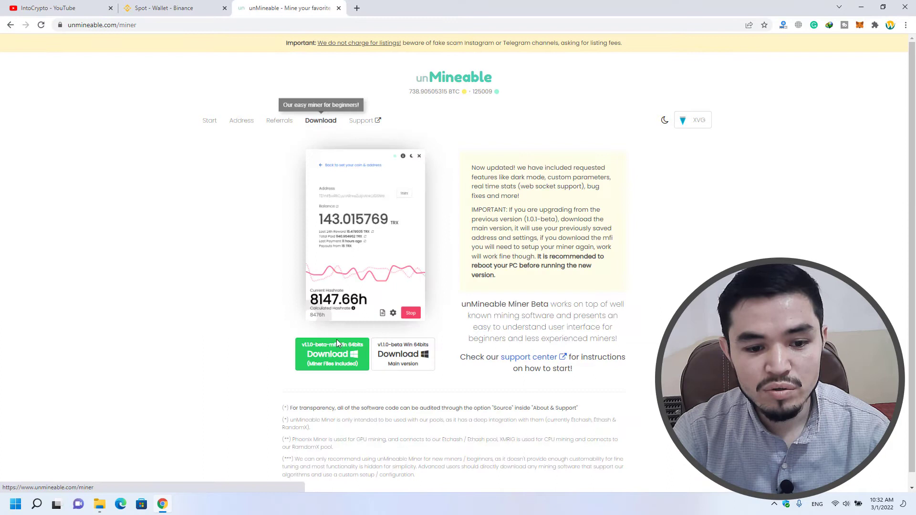
pyautogui.rightClick(332, 373)
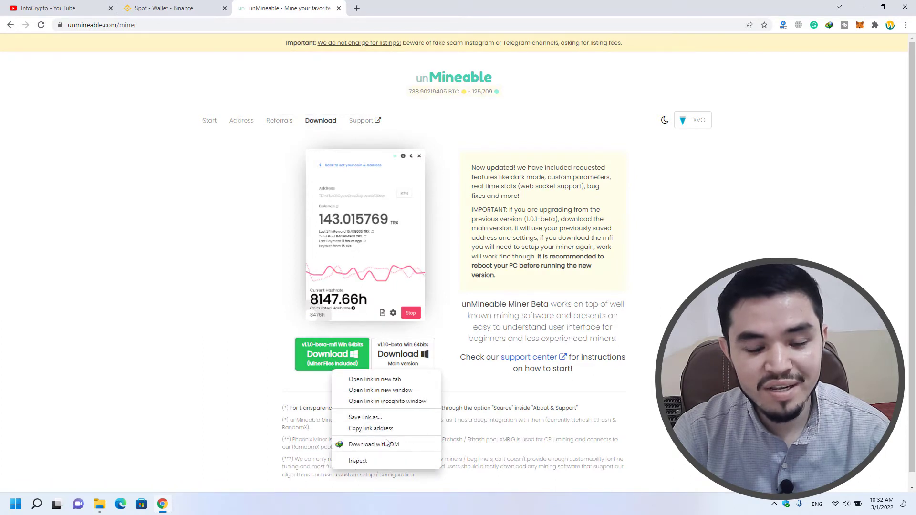
pyautogui.click(412, 449)
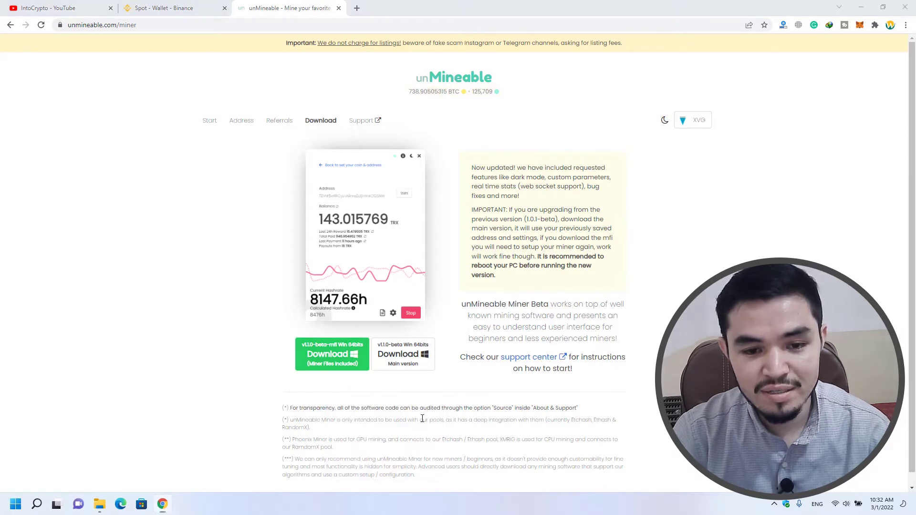
# Download unMineable.Miner.1.1.0-beta-mfi.zip into Desktop\Yearn Finance and close the IDM window
pyautogui.click(537, 238)
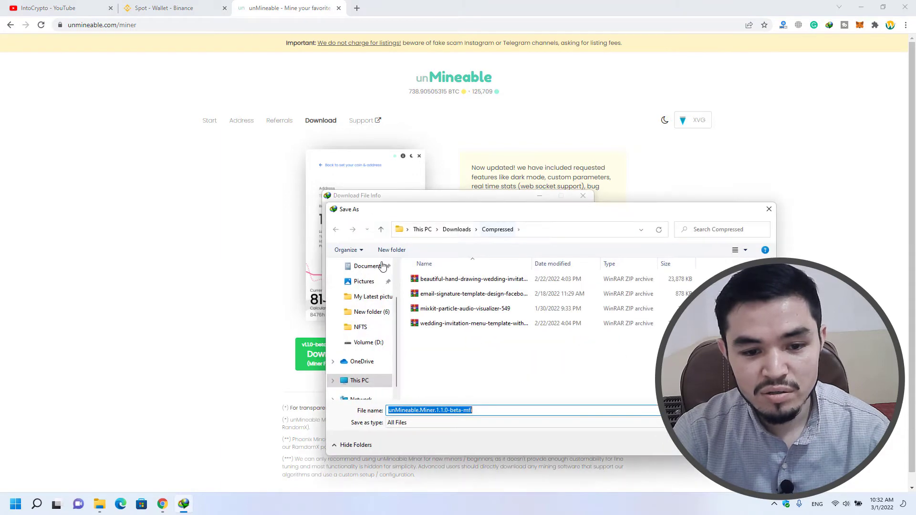
pyautogui.scroll(3, 376, 273)
pyautogui.click(365, 265)
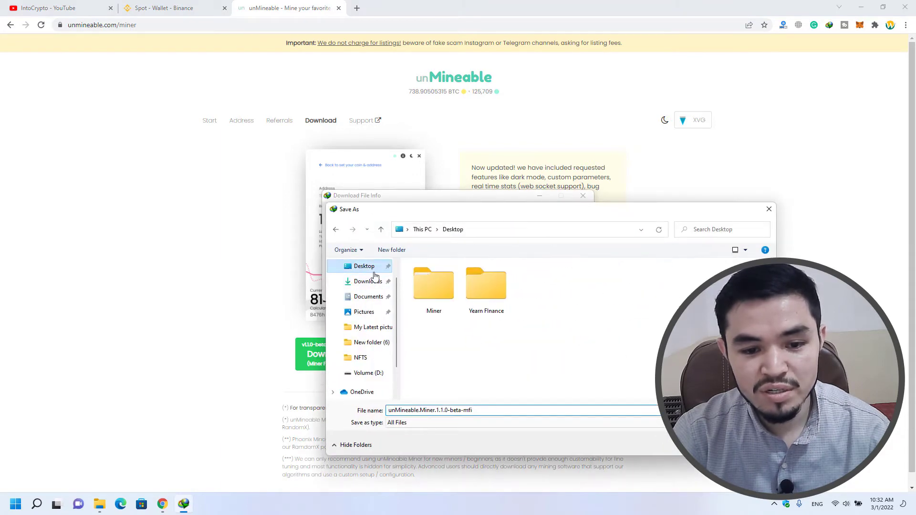
pyautogui.doubleClick(473, 285)
pyautogui.press('Return')
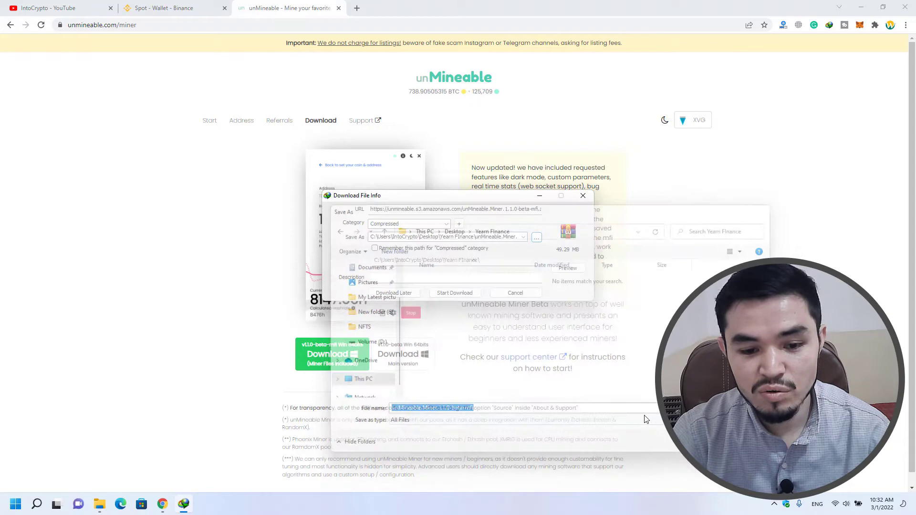
pyautogui.click(459, 295)
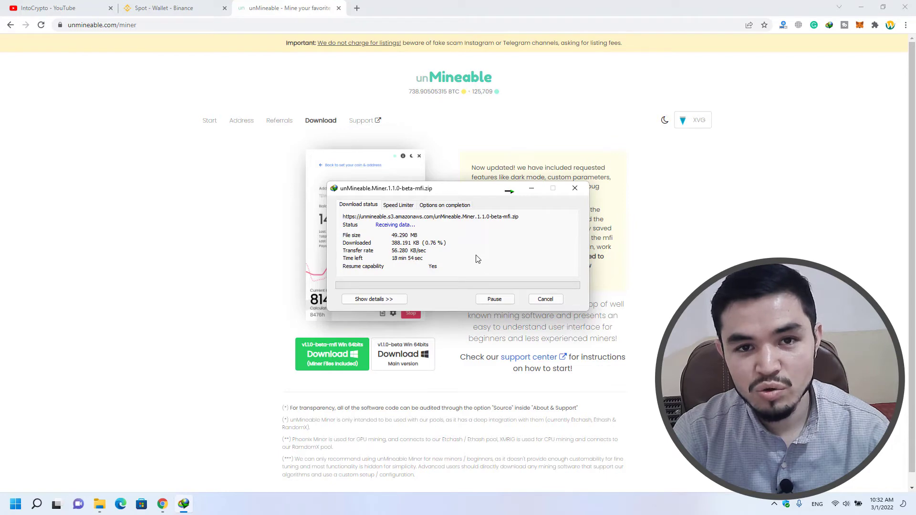
pyautogui.click(575, 189)
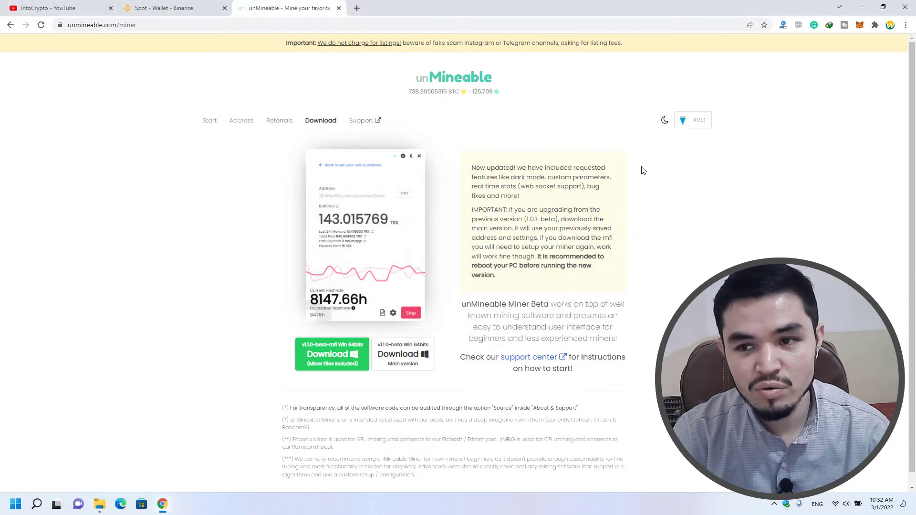
# Minimize the browser, check the miner zip in the Miner folder, then close that folder
pyautogui.click(861, 7)
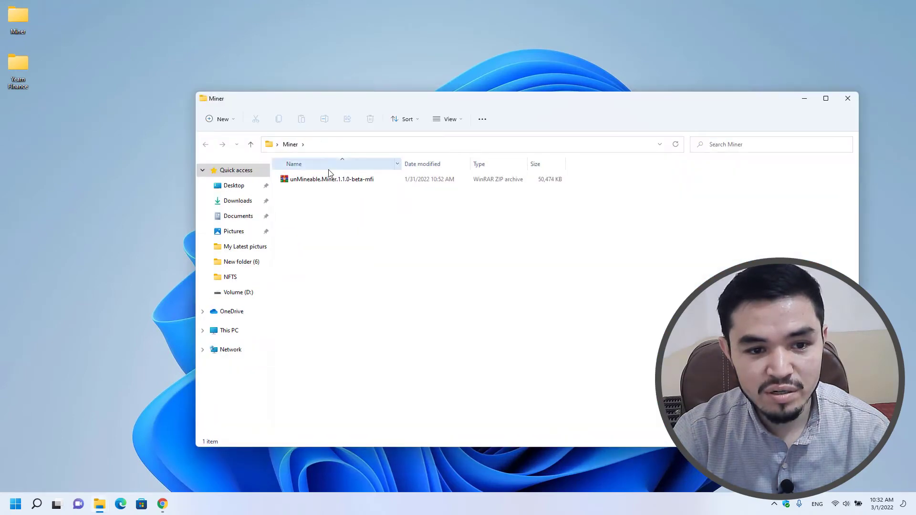
pyautogui.click(331, 180)
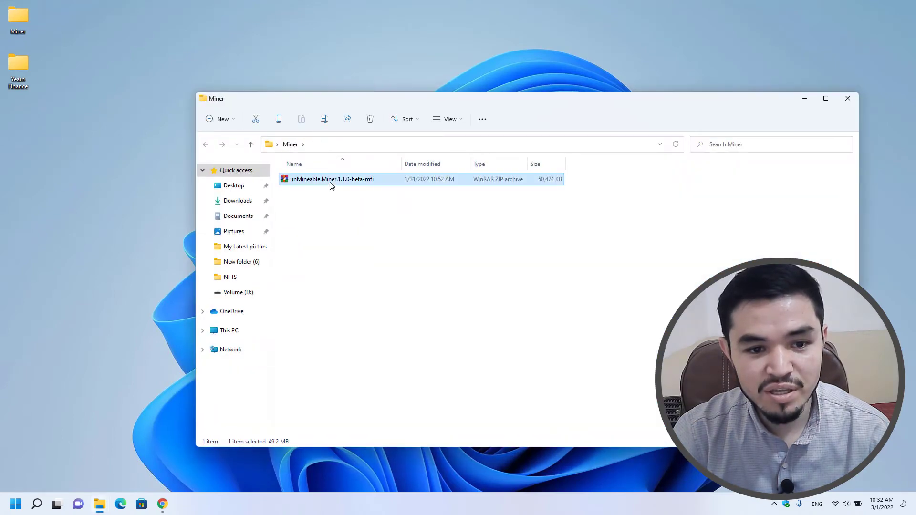
pyautogui.rightClick(333, 184)
pyautogui.click(368, 196)
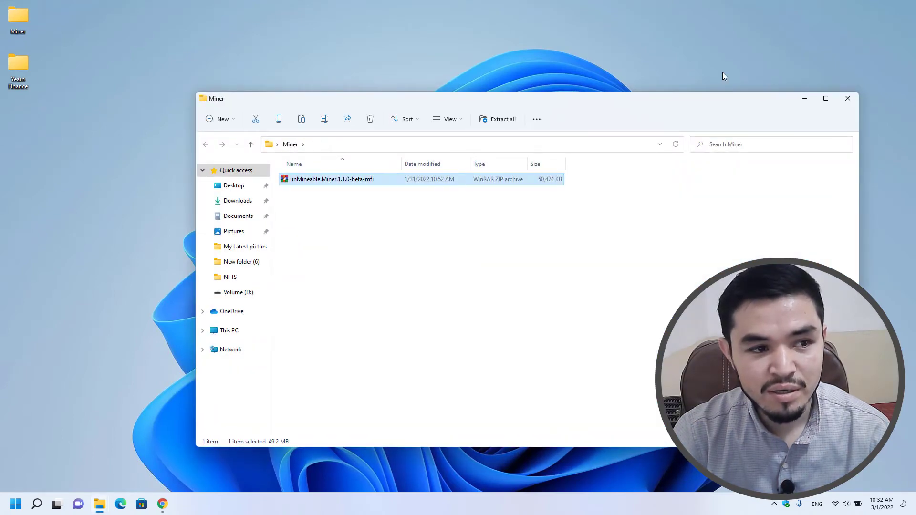
pyautogui.click(847, 99)
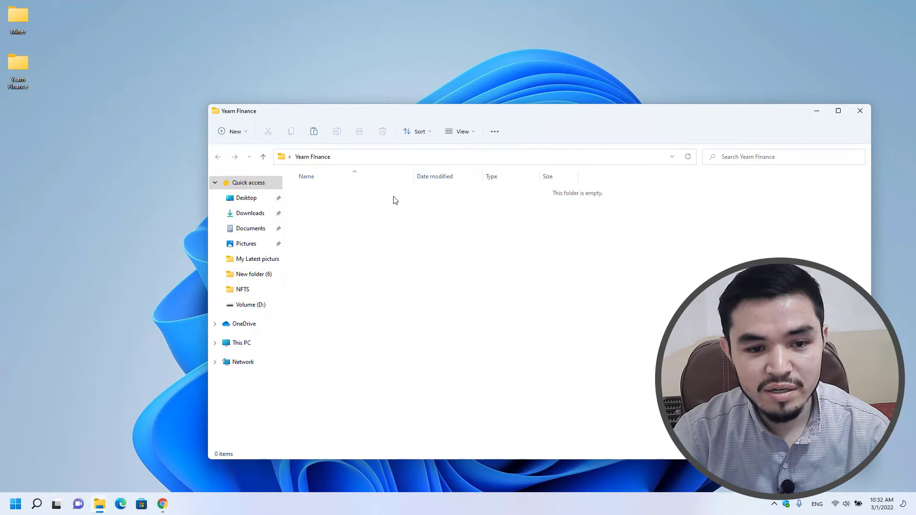
# Paste the miner zip into Yearn Finance, Extract Here, and close the folder
pyautogui.rightClick(413, 243)
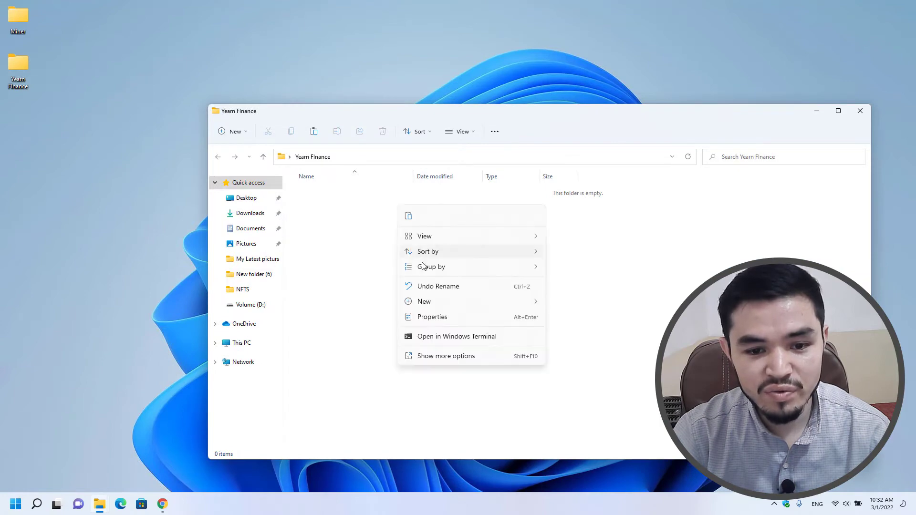
pyautogui.click(409, 214)
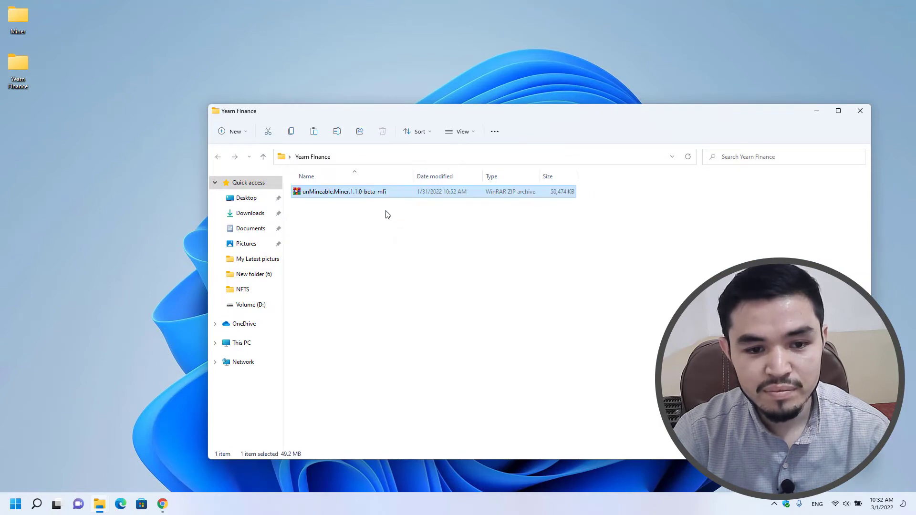
pyautogui.rightClick(350, 196)
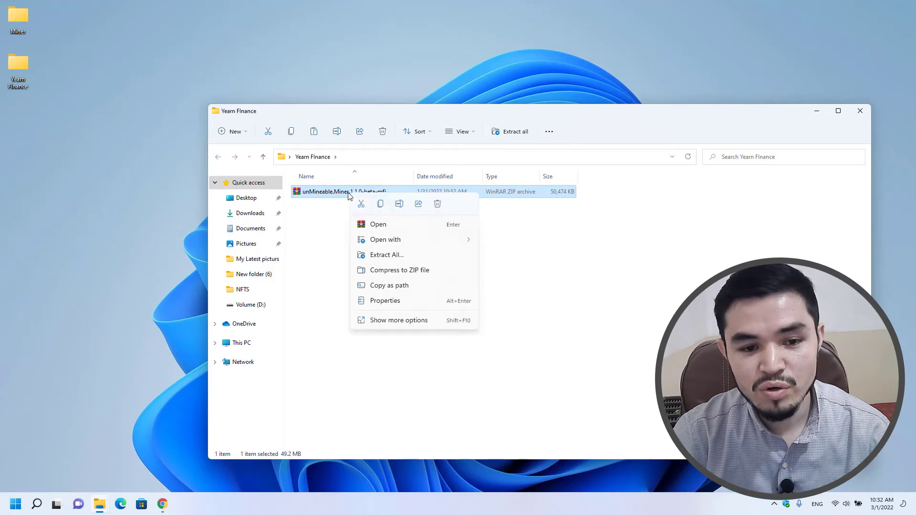
pyautogui.click(421, 320)
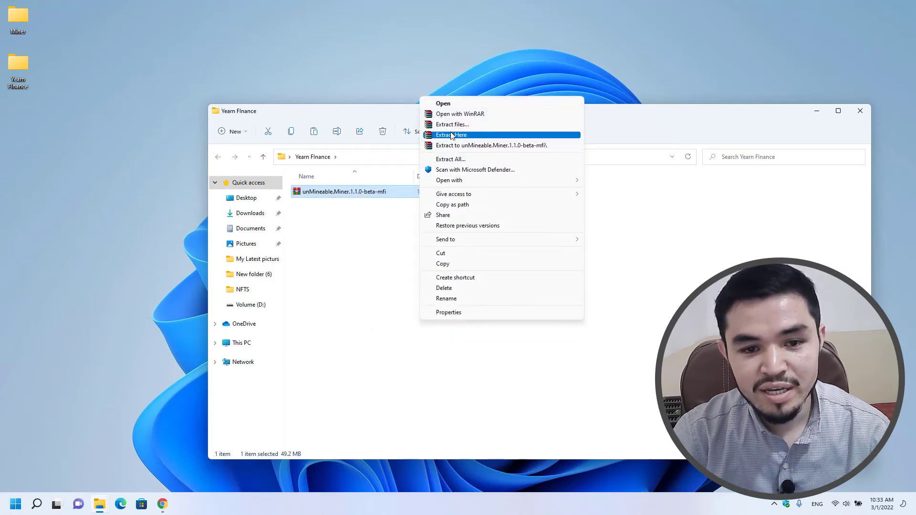
pyautogui.click(452, 137)
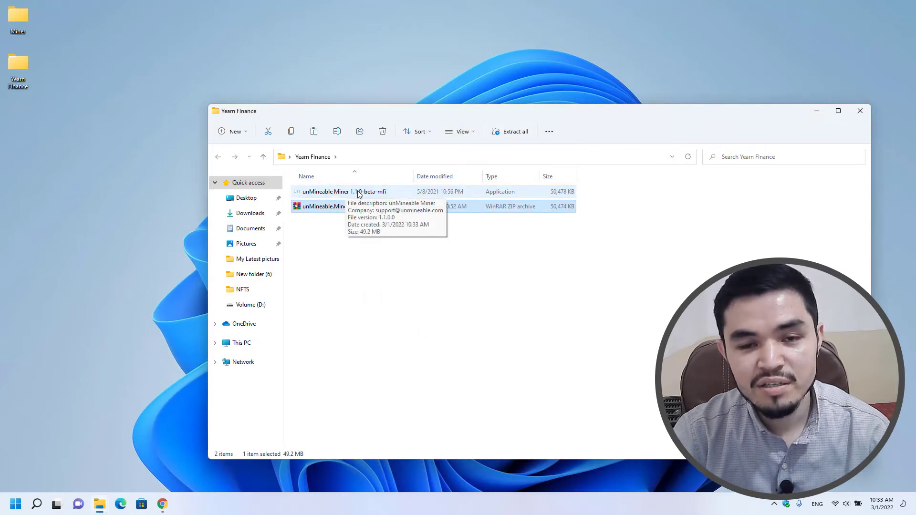
pyautogui.click(860, 110)
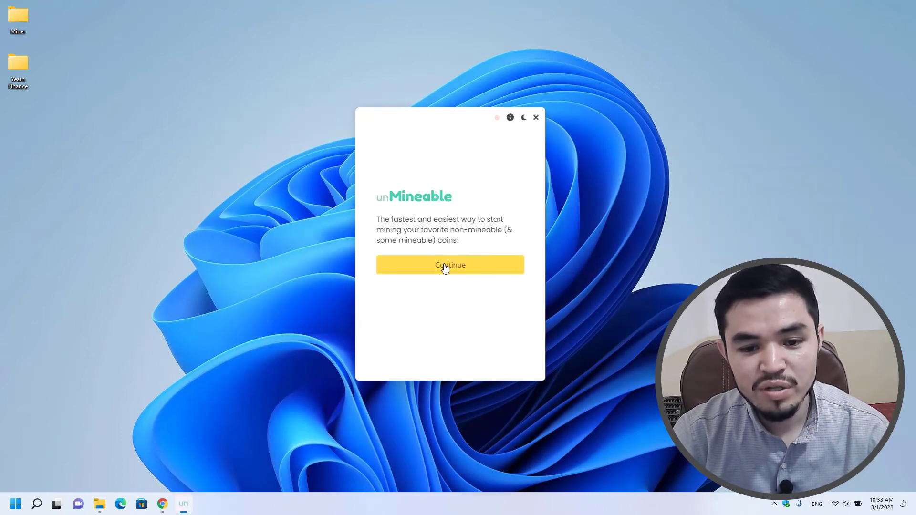
# Keep CPU mining, filter coins by 'yea' to pick Yearn.finance (YFI), and delete the old address
pyautogui.click(445, 268)
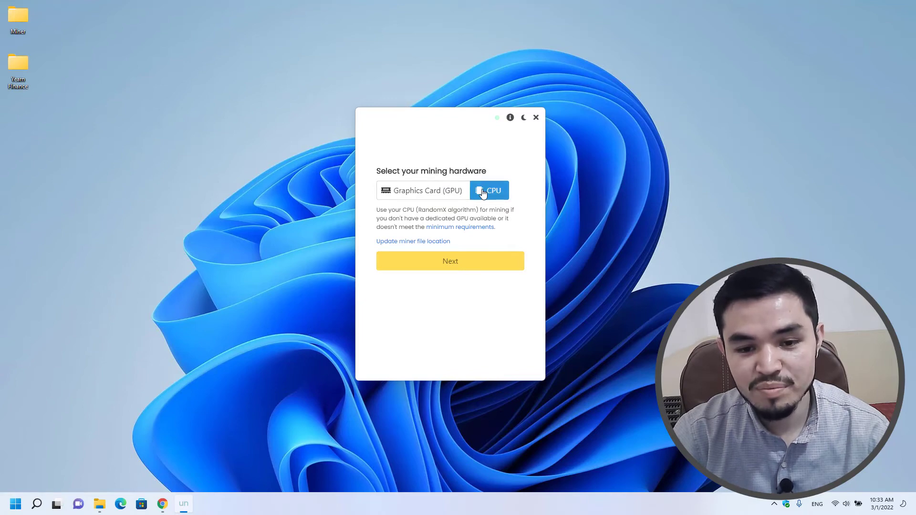
pyautogui.click(441, 269)
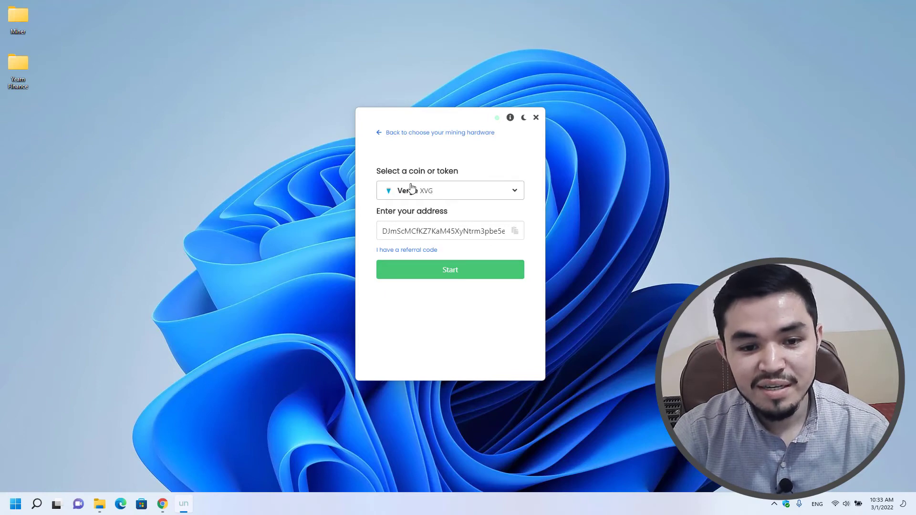
pyautogui.click(429, 191)
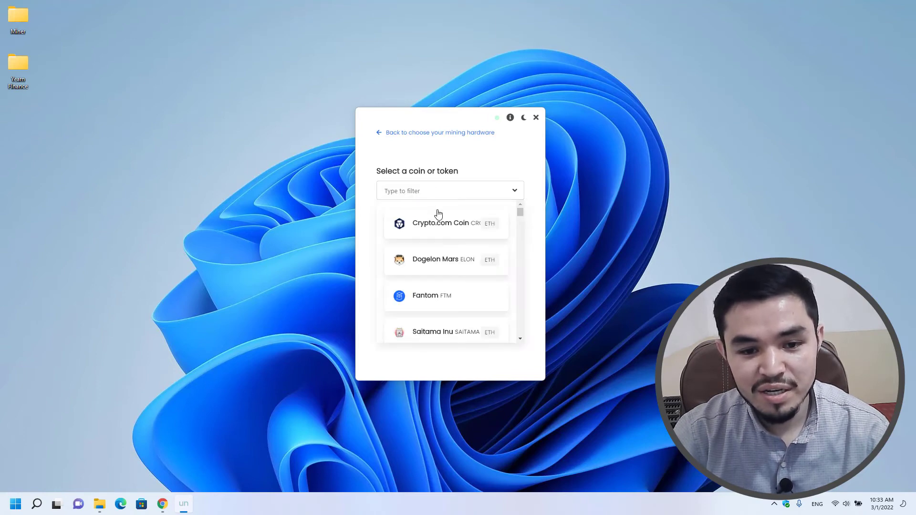
pyautogui.click(437, 199)
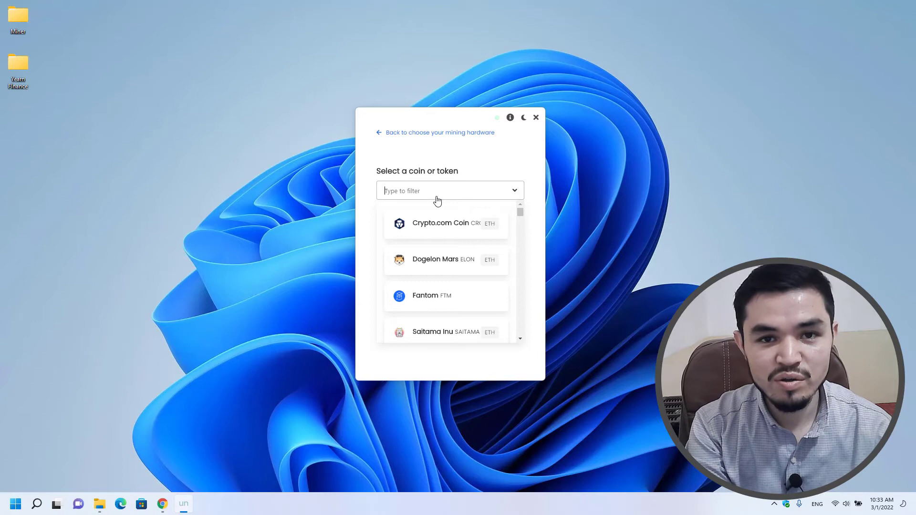
pyautogui.write('yea')
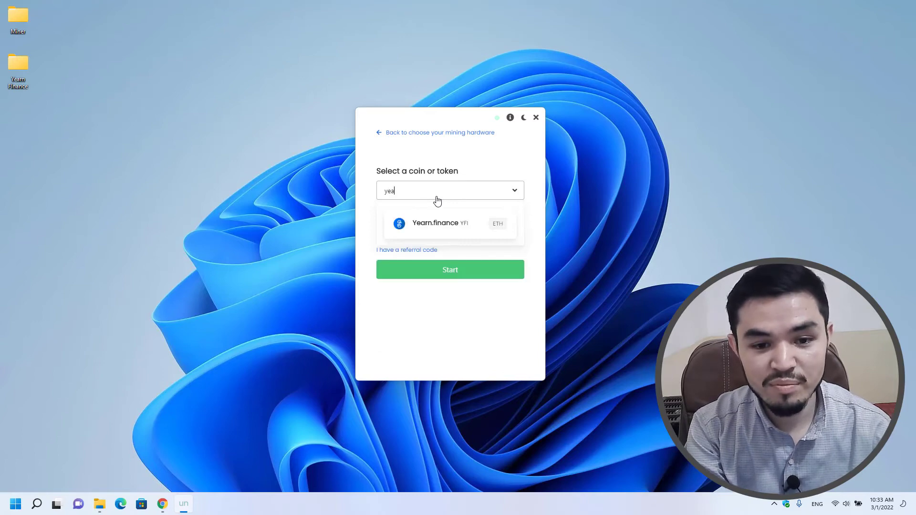
pyautogui.click(463, 228)
pyautogui.doubleClick(435, 224)
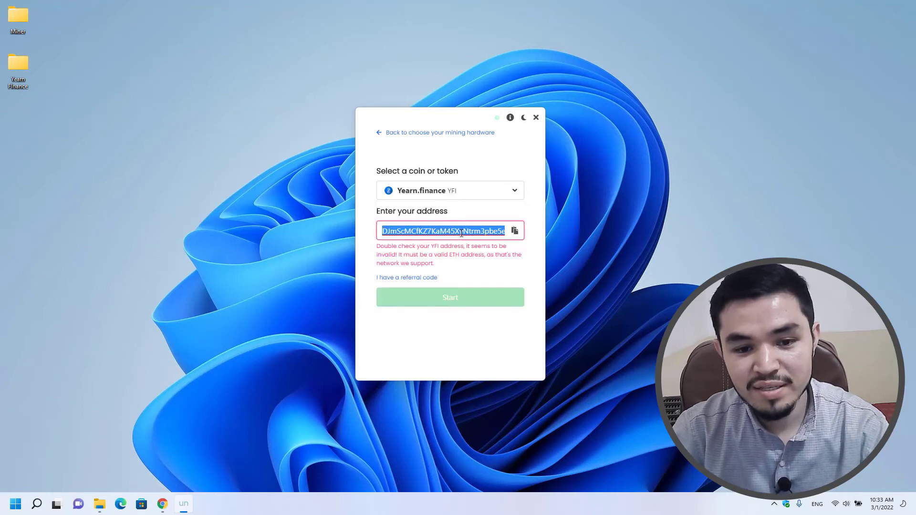
pyautogui.press('BackSpace')
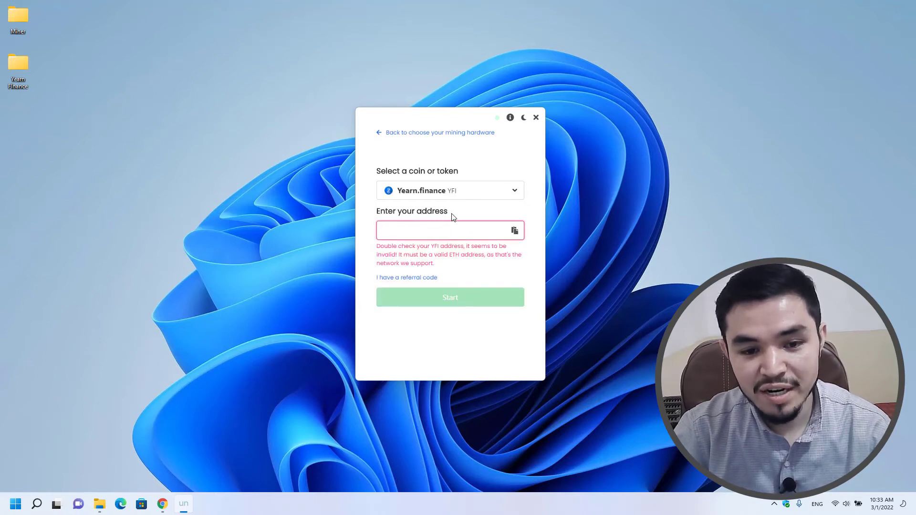
# Start a YFI deposit in Binance on BNB Smart Chain (BEP20) and copy the address
pyautogui.click(162, 455)
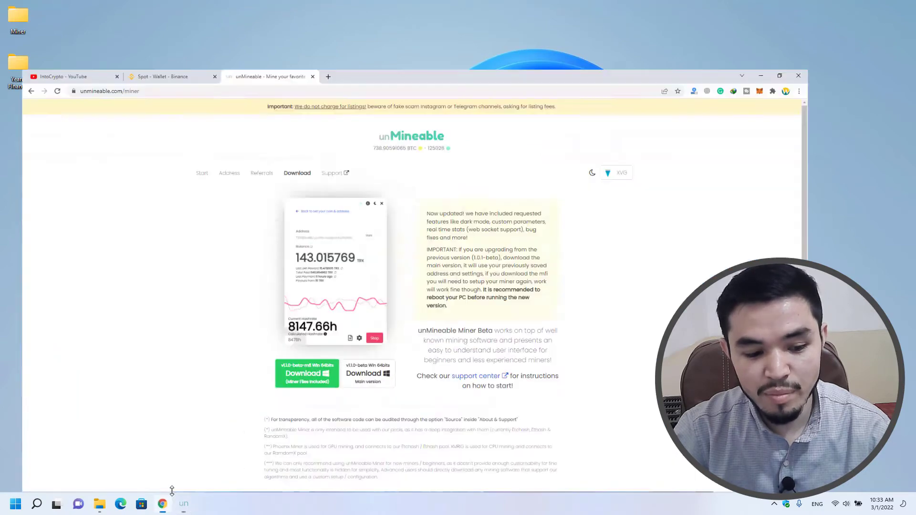
pyautogui.click(172, 7)
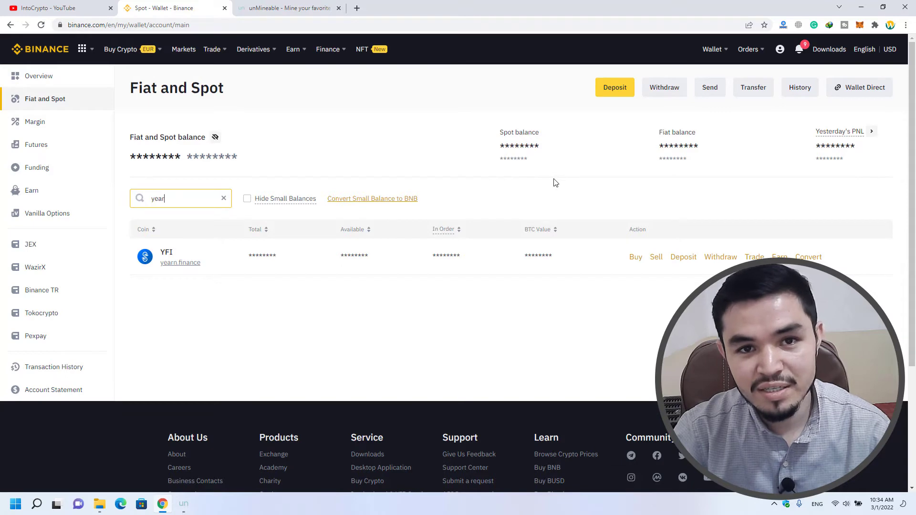
pyautogui.click(691, 259)
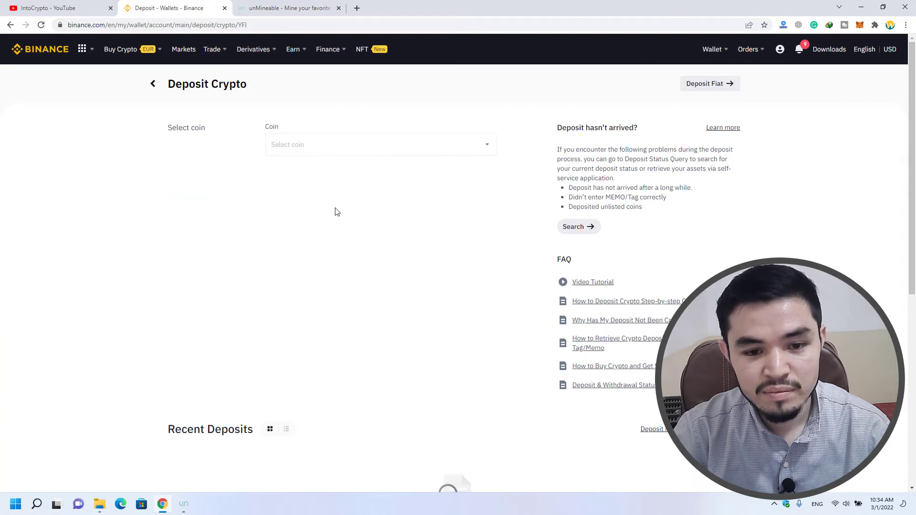
pyautogui.scroll(-1, 334, 208)
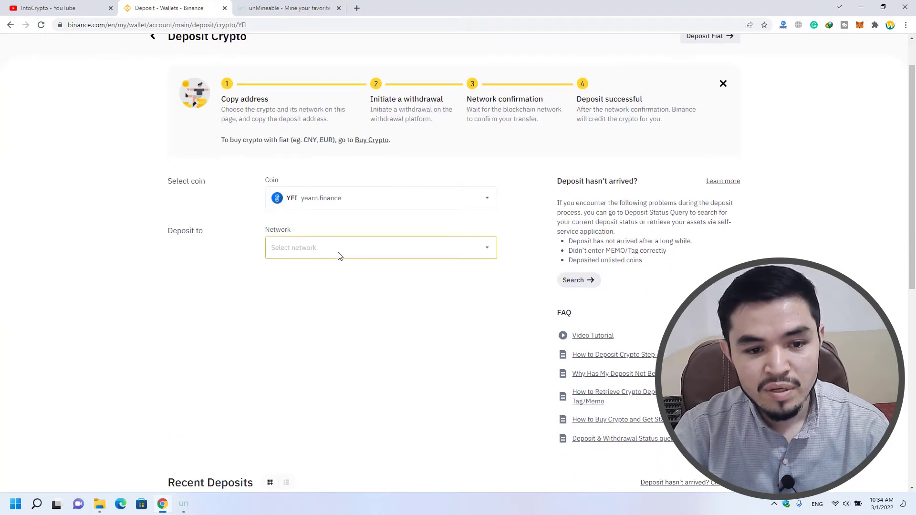
pyautogui.click(351, 254)
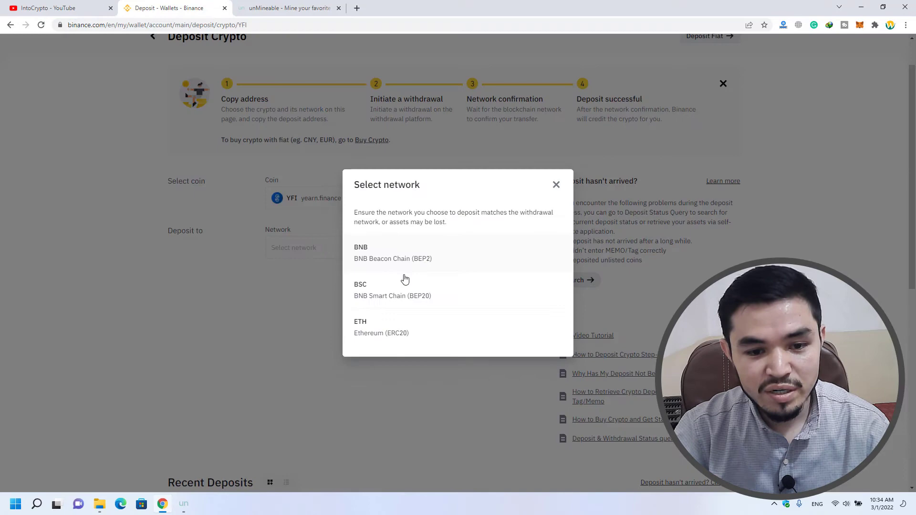
pyautogui.click(418, 299)
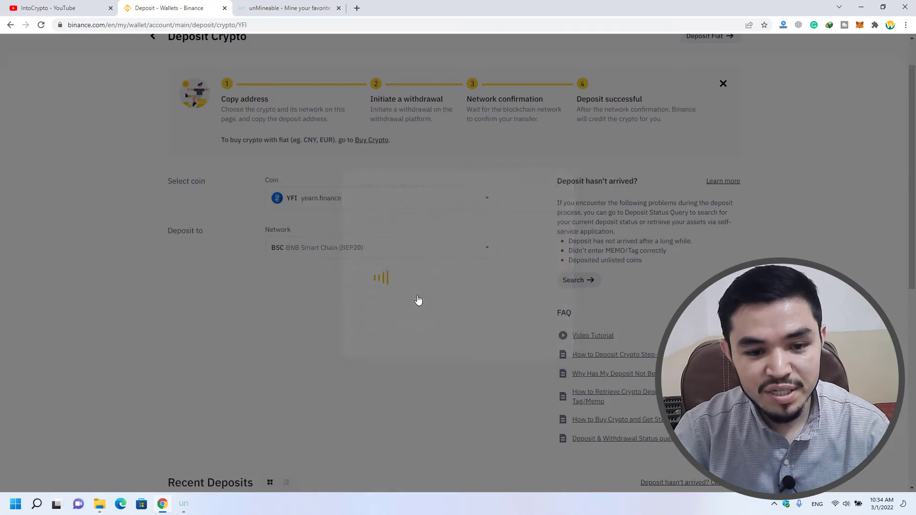
pyautogui.scroll(-2, 366, 295)
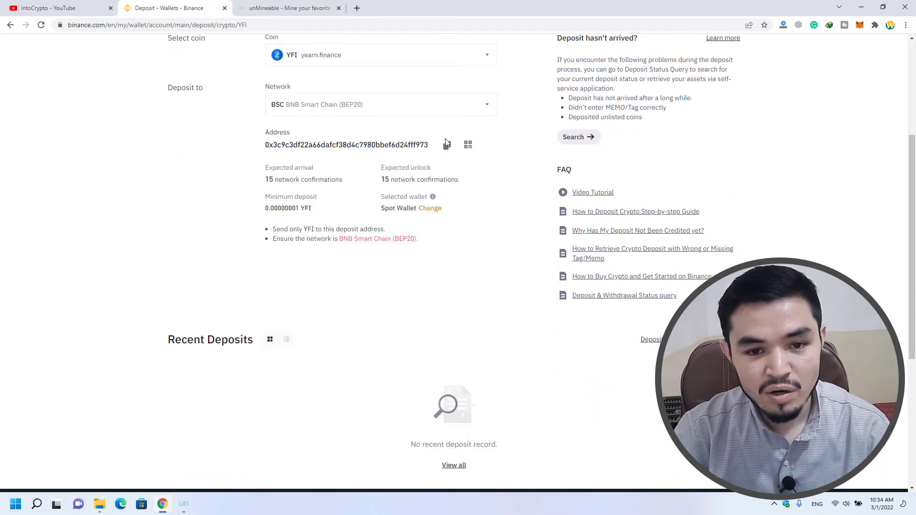
pyautogui.click(446, 144)
# Paste the Binance YFI BEP20 address into unMineable Miner and start mining
pyautogui.click(184, 504)
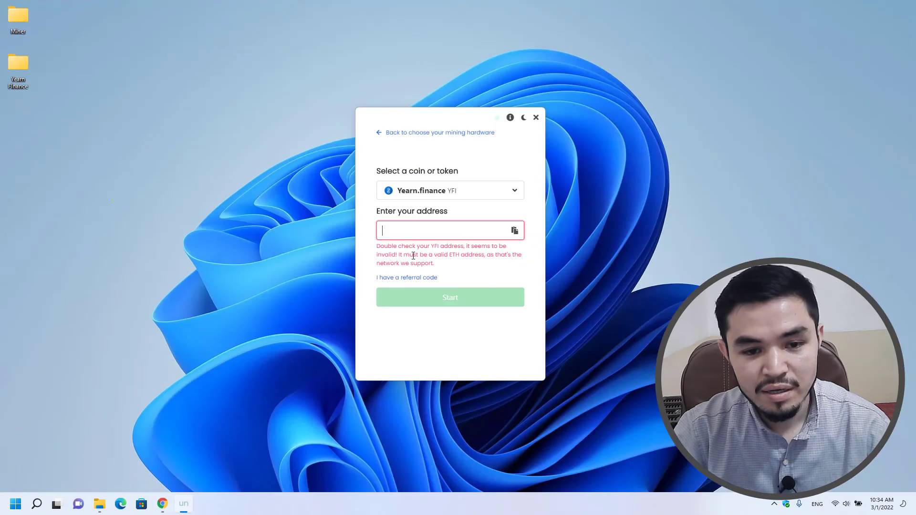
pyautogui.hotkey('ctrl', 'v')
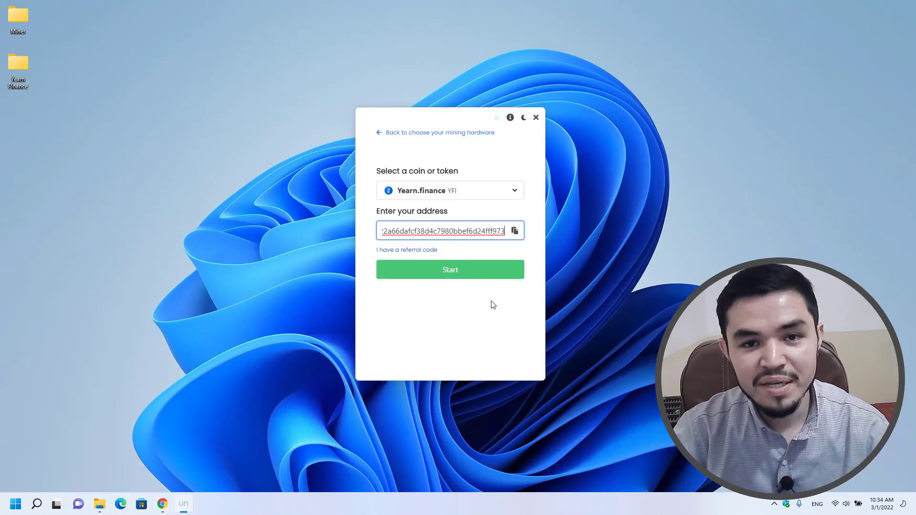
pyautogui.click(465, 277)
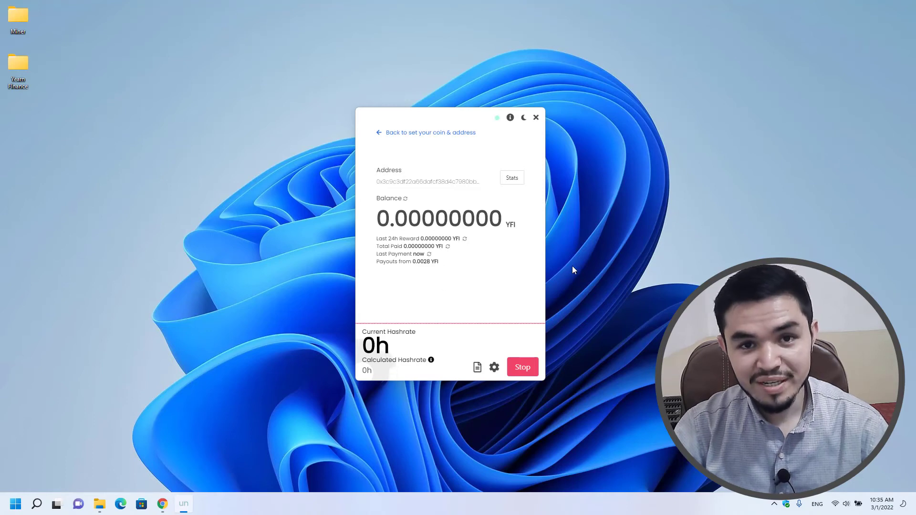
pyautogui.click(493, 368)
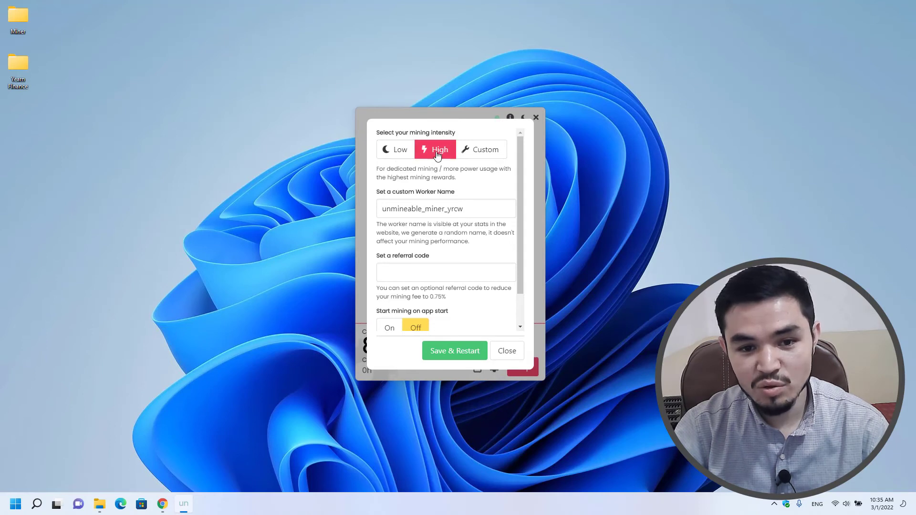
pyautogui.scroll(-2, 430, 186)
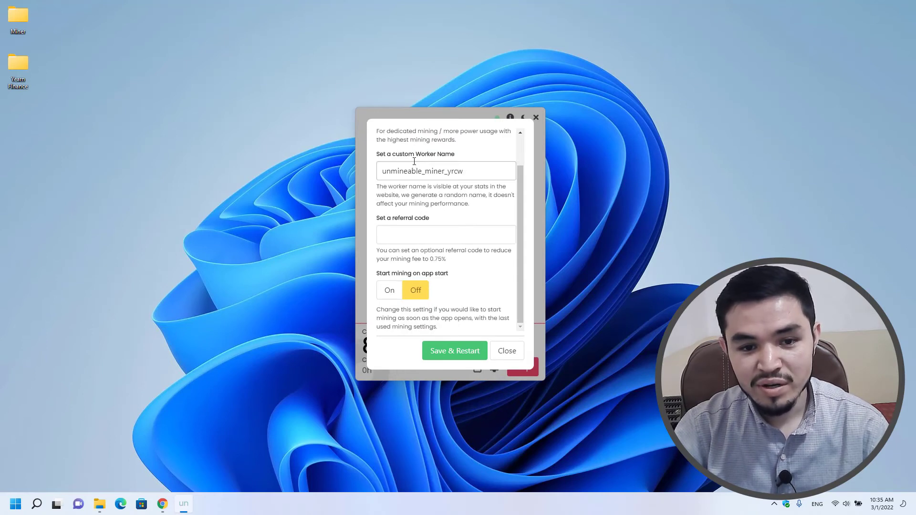
pyautogui.click(406, 231)
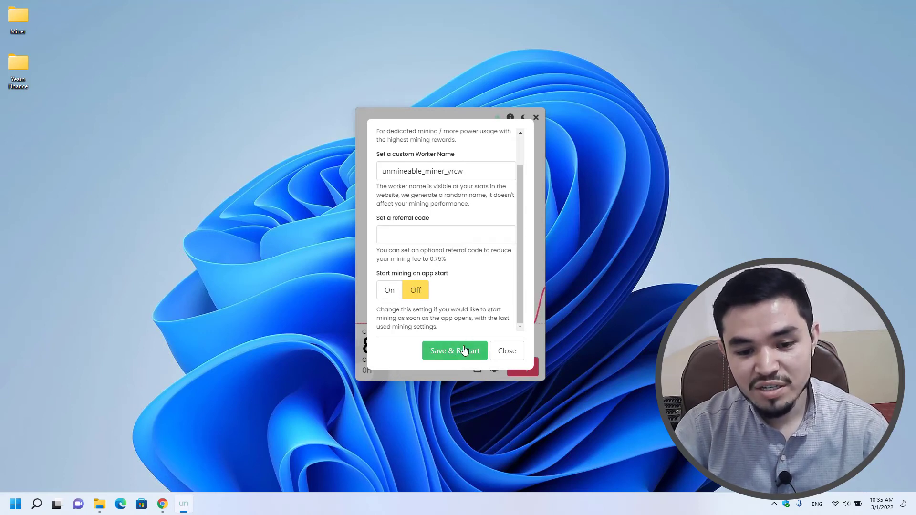
pyautogui.click(509, 352)
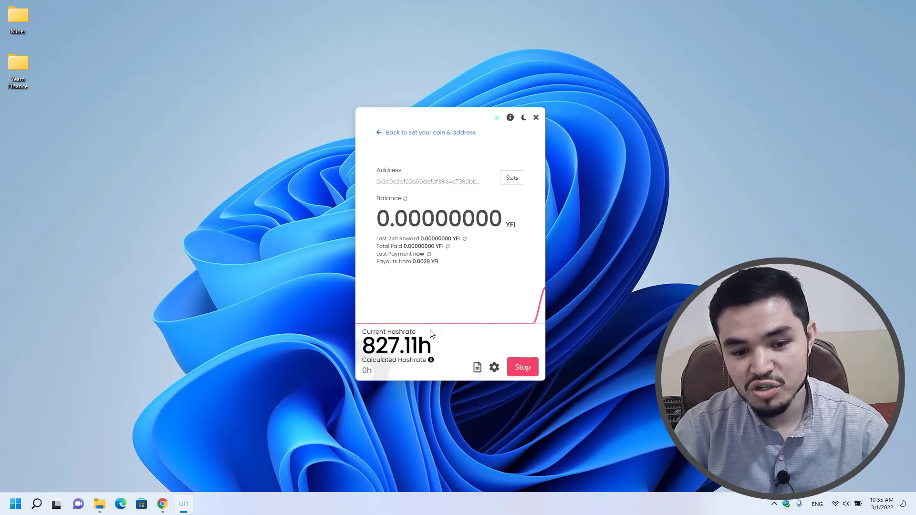
# Open the YFI address's online stats, then view its Referral Code and Stats tabs
pyautogui.click(506, 184)
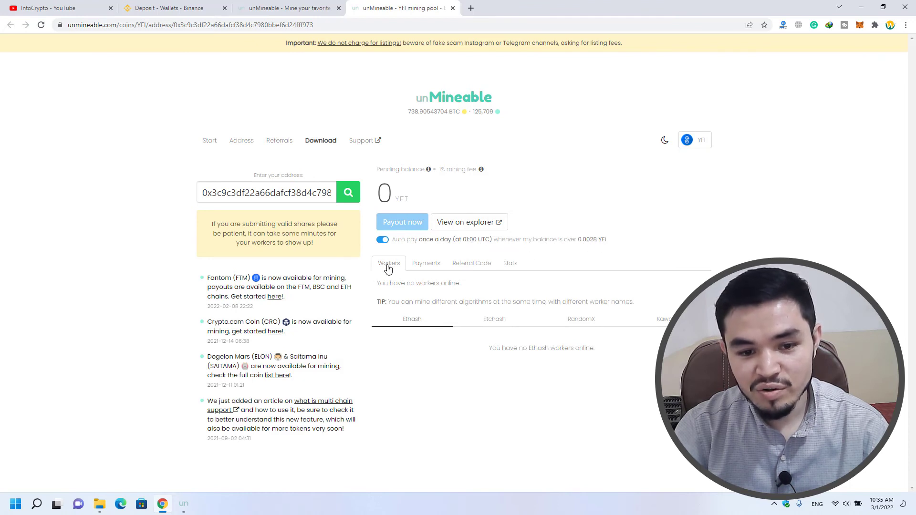
pyautogui.click(469, 265)
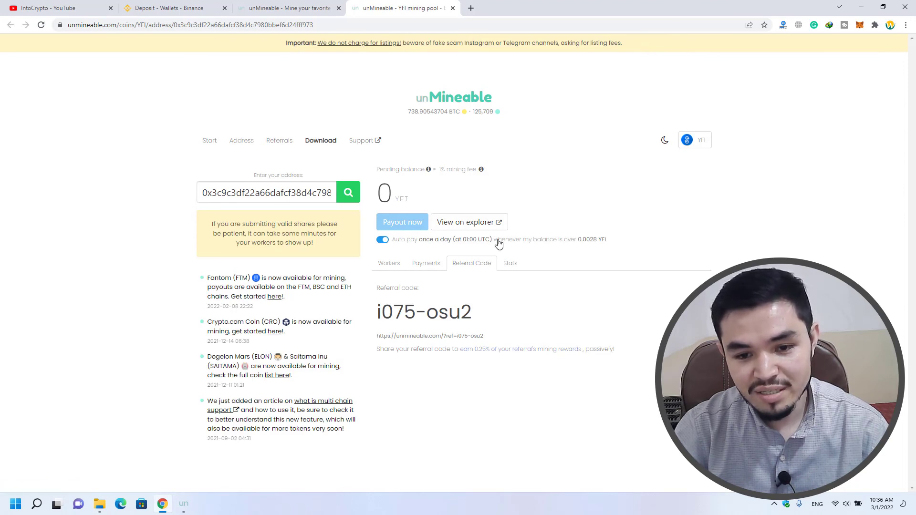
pyautogui.click(510, 263)
pyautogui.scroll(-1, 509, 269)
pyautogui.scroll(-1, 508, 275)
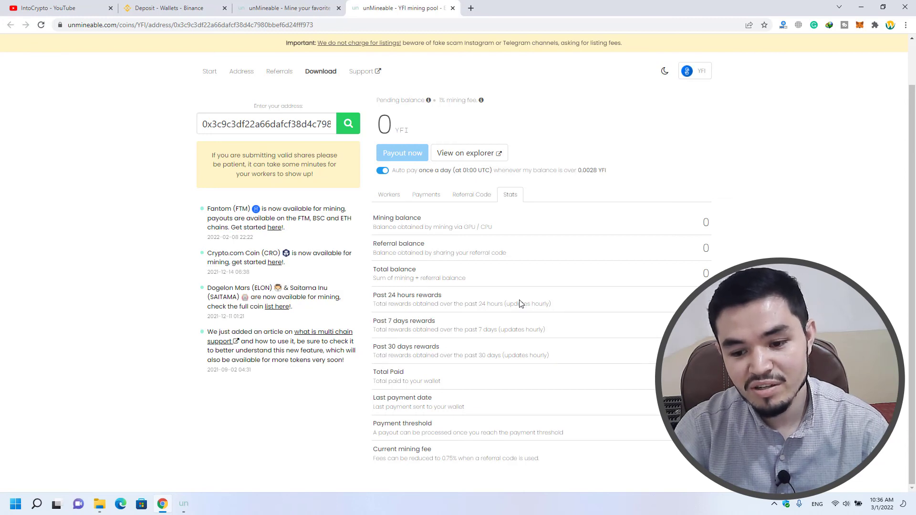
# Minimize Chrome to return to the miner dashboard mining YFI at about 868.8h
pyautogui.click(861, 7)
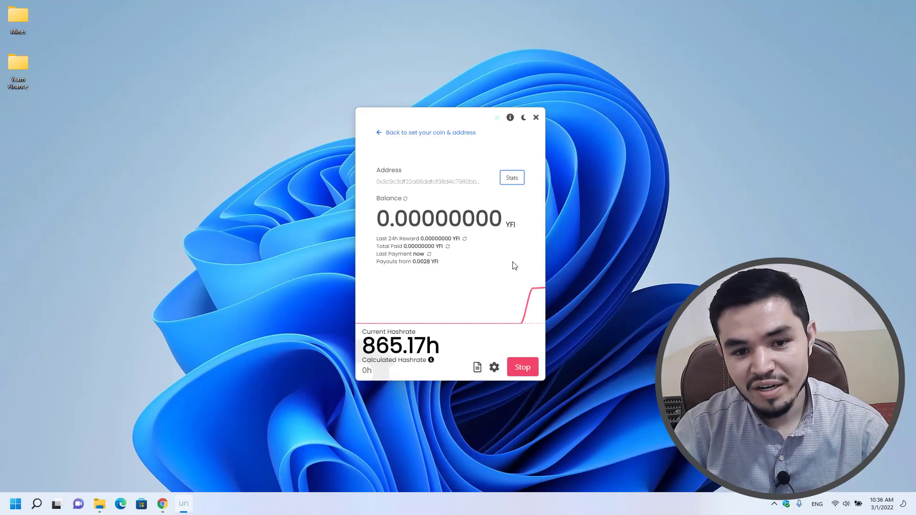